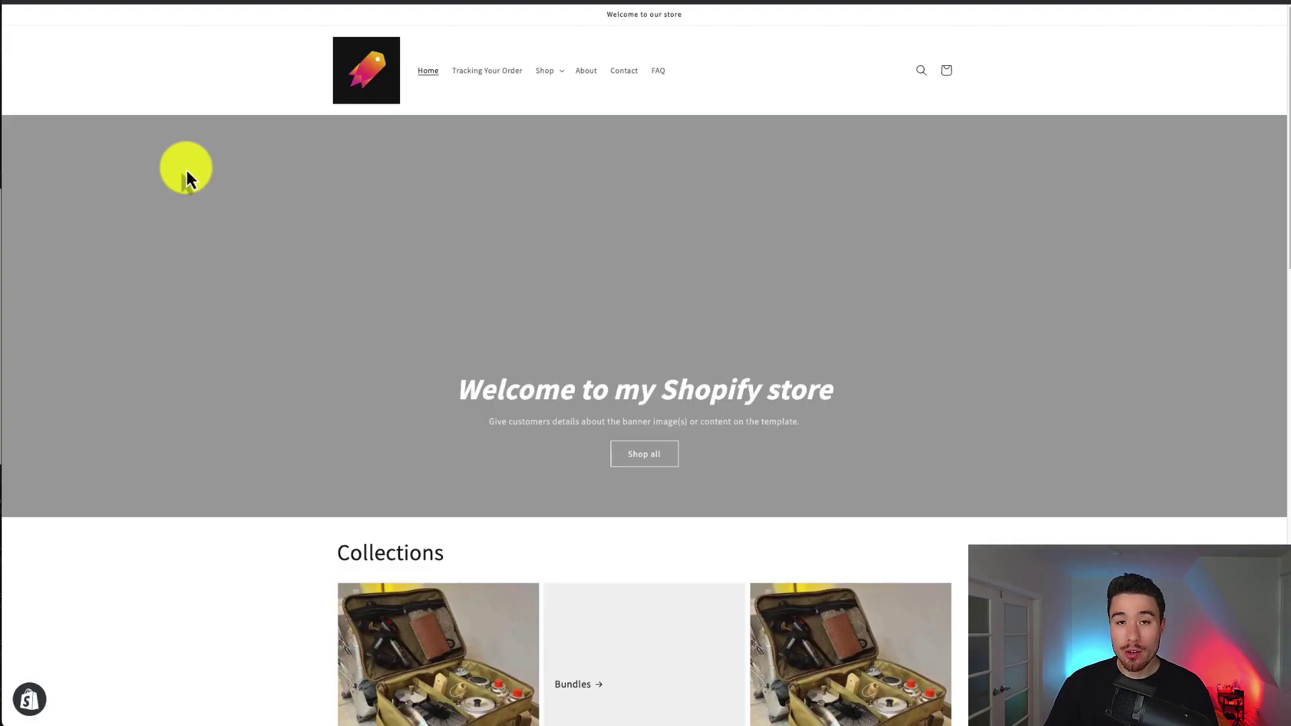
- Scroll the storefront down to the footer's Quick links menu
scroll(792, 186, down, 7)
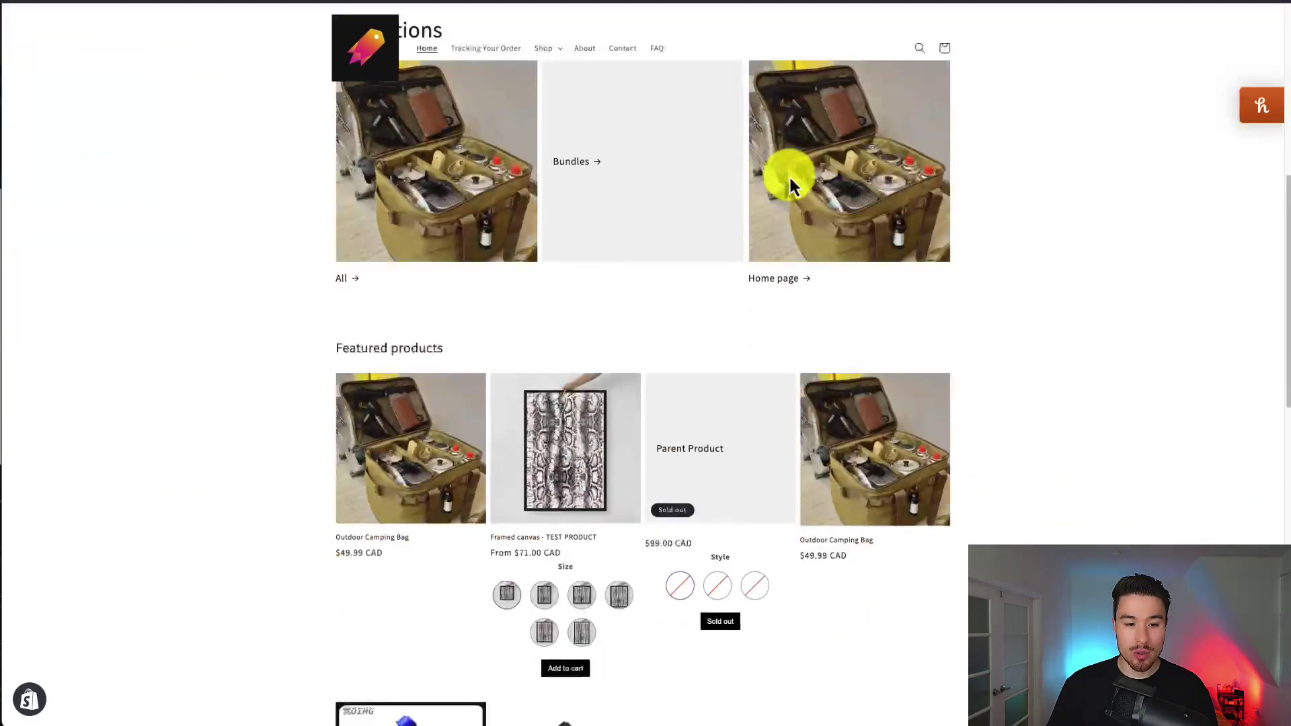
scroll(792, 185, down, 10)
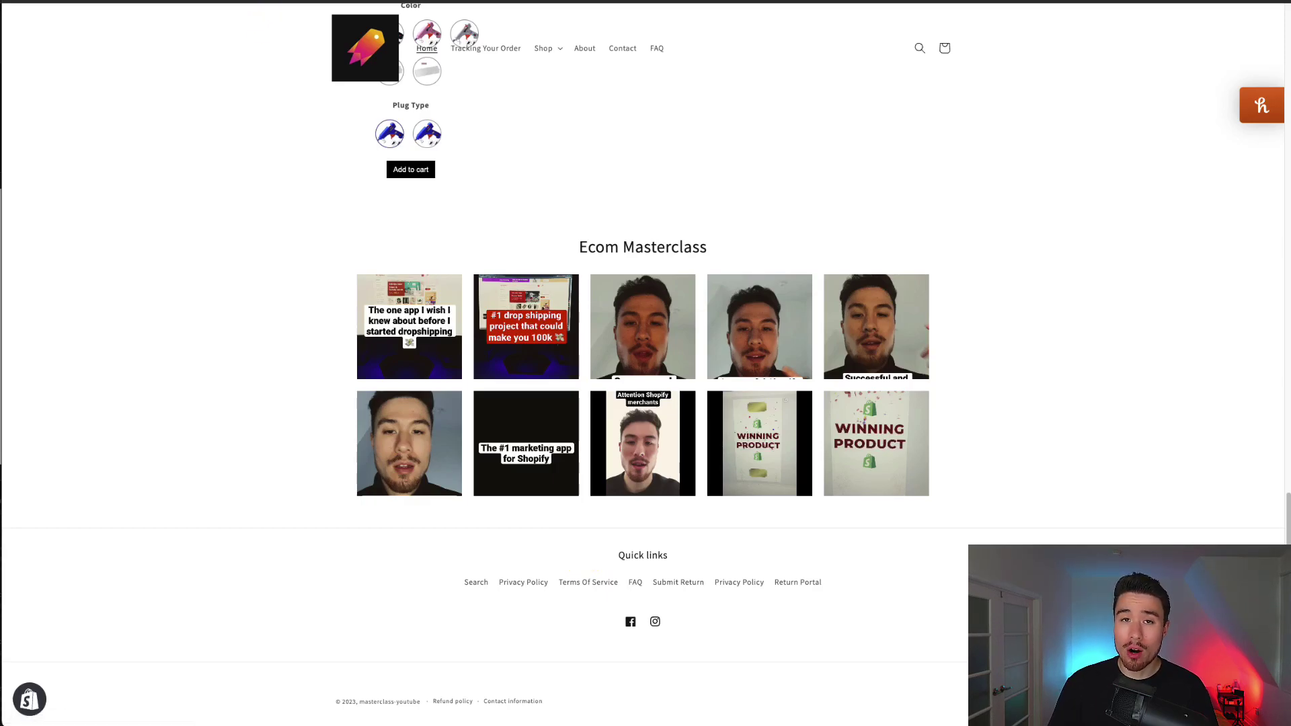
- From the admin's Online Store themes, start customizing the current Dawn Theme - July 16th Copy
click(255, 5)
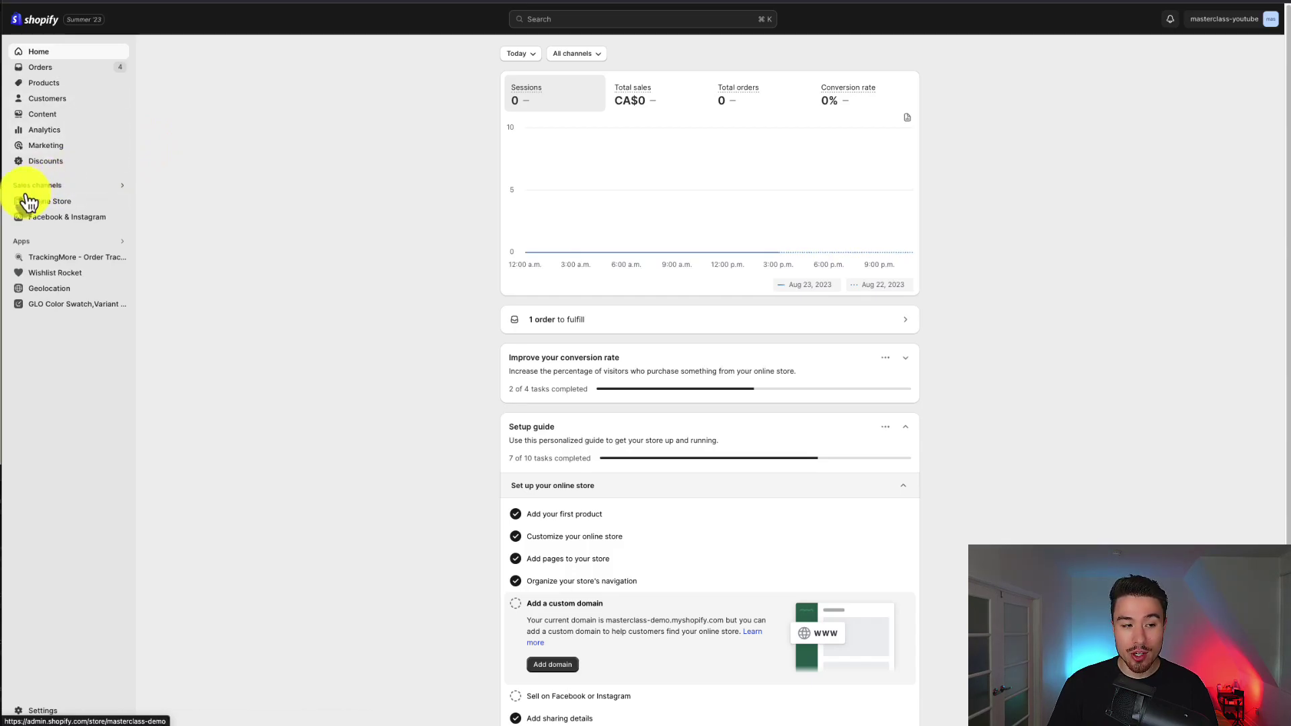
click(56, 210)
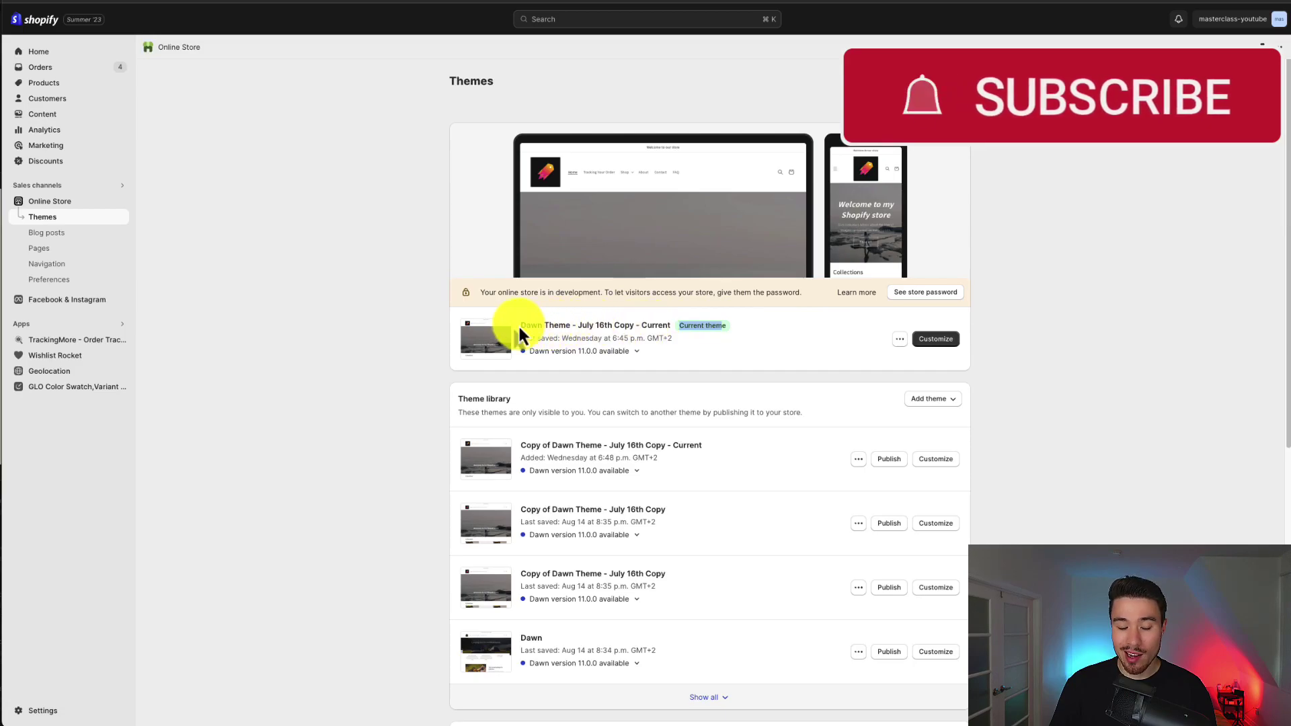
drag(525, 325, 550, 326)
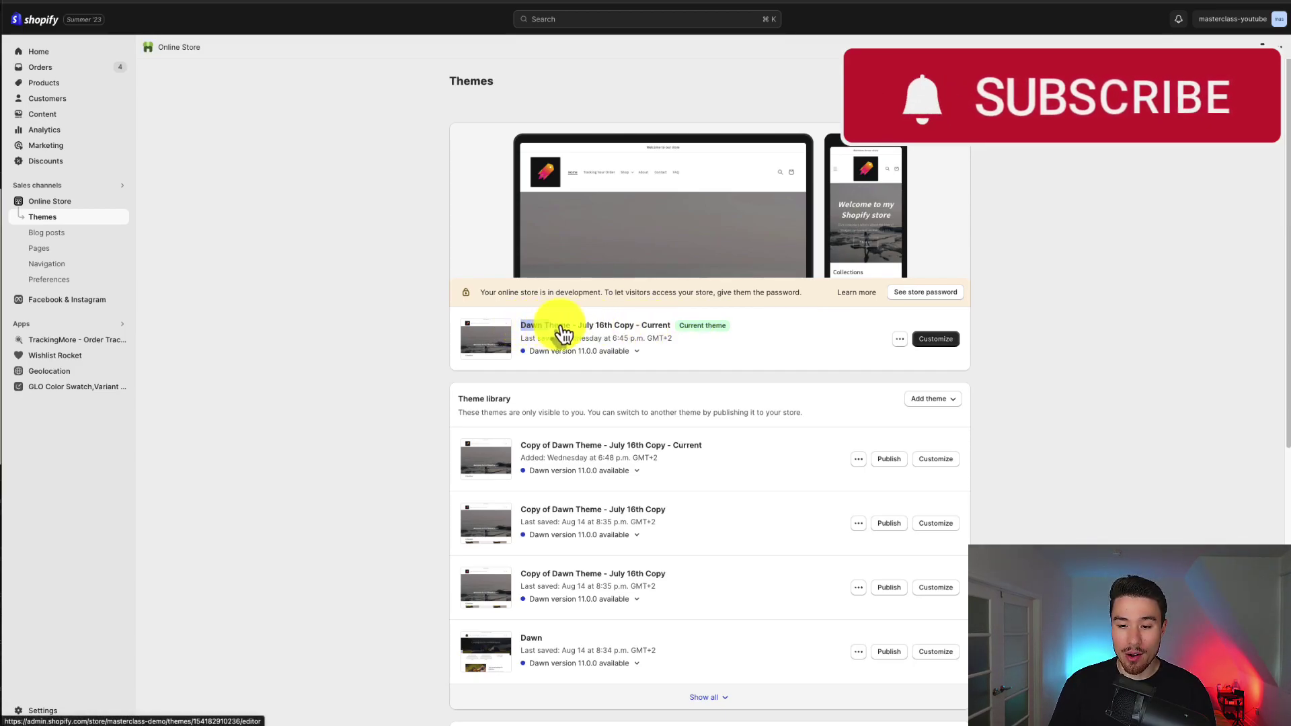
click(951, 346)
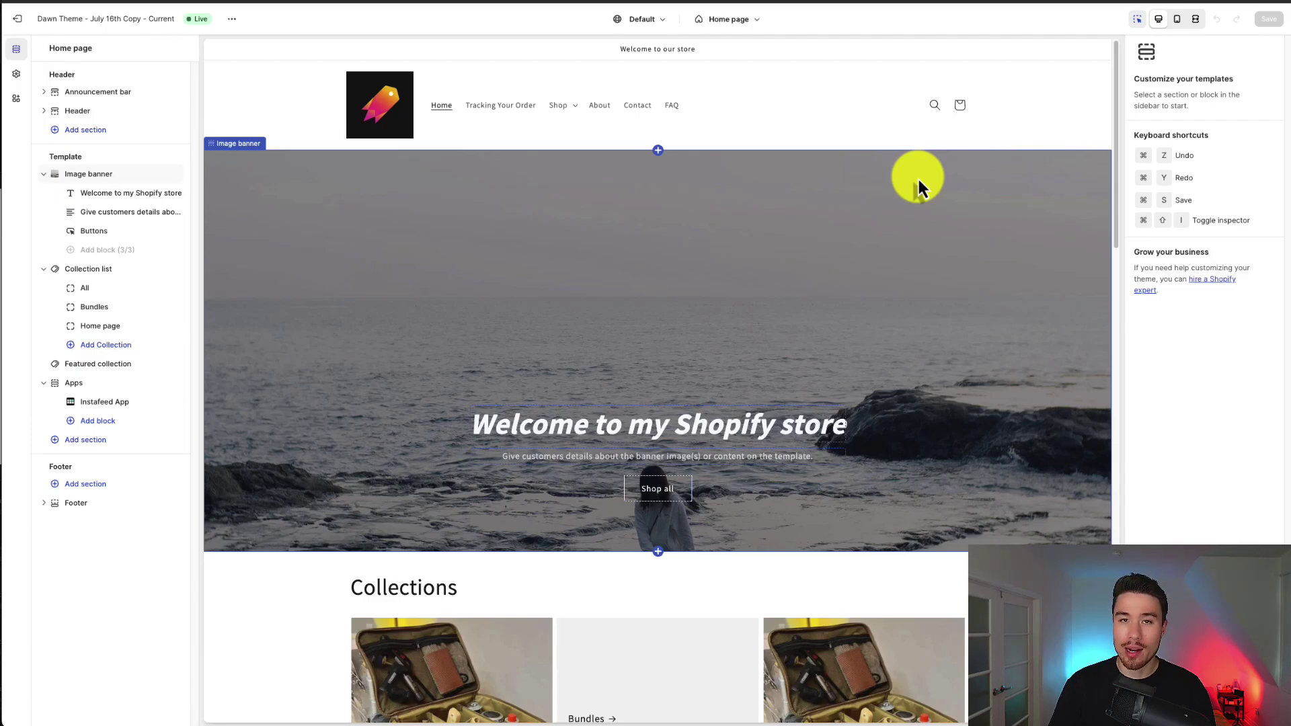
- Change the footer menu block heading from 'Quick links' to 'Helpful Links'
drag(1116, 73, 1077, 551)
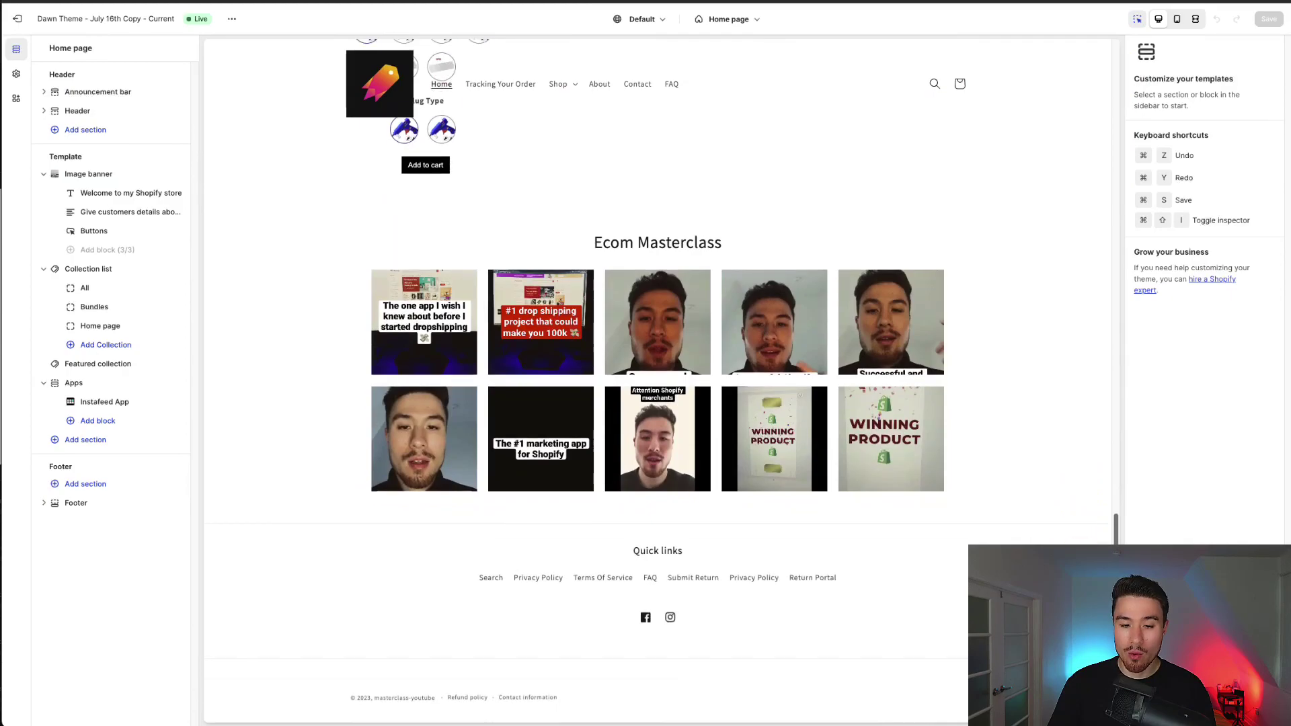
click(671, 563)
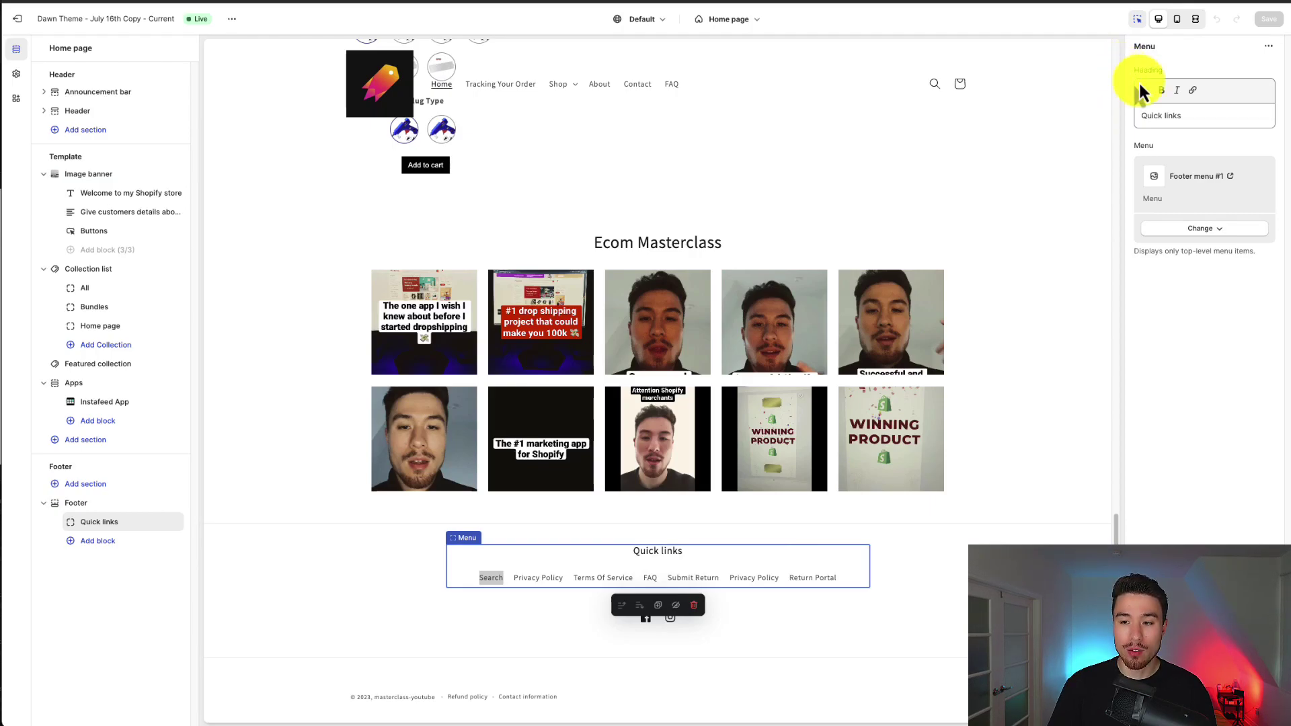
drag(1184, 120, 1131, 122)
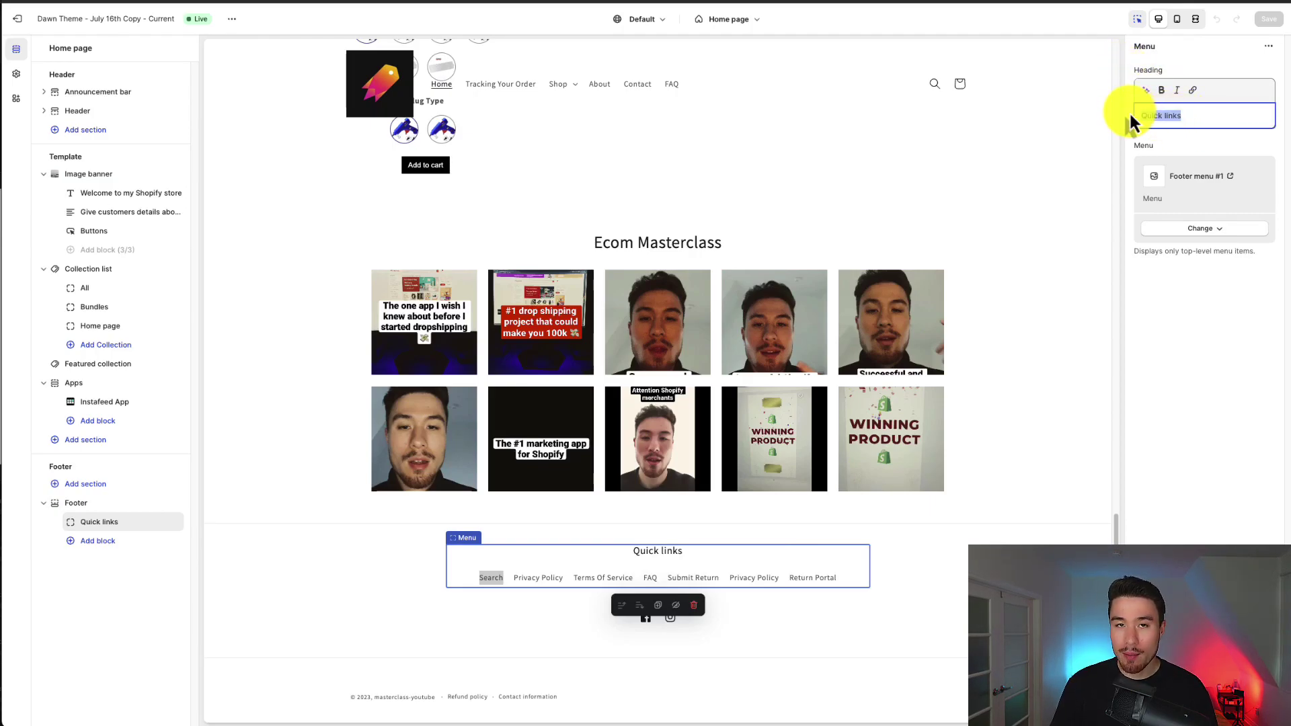
text(Helpful Links)
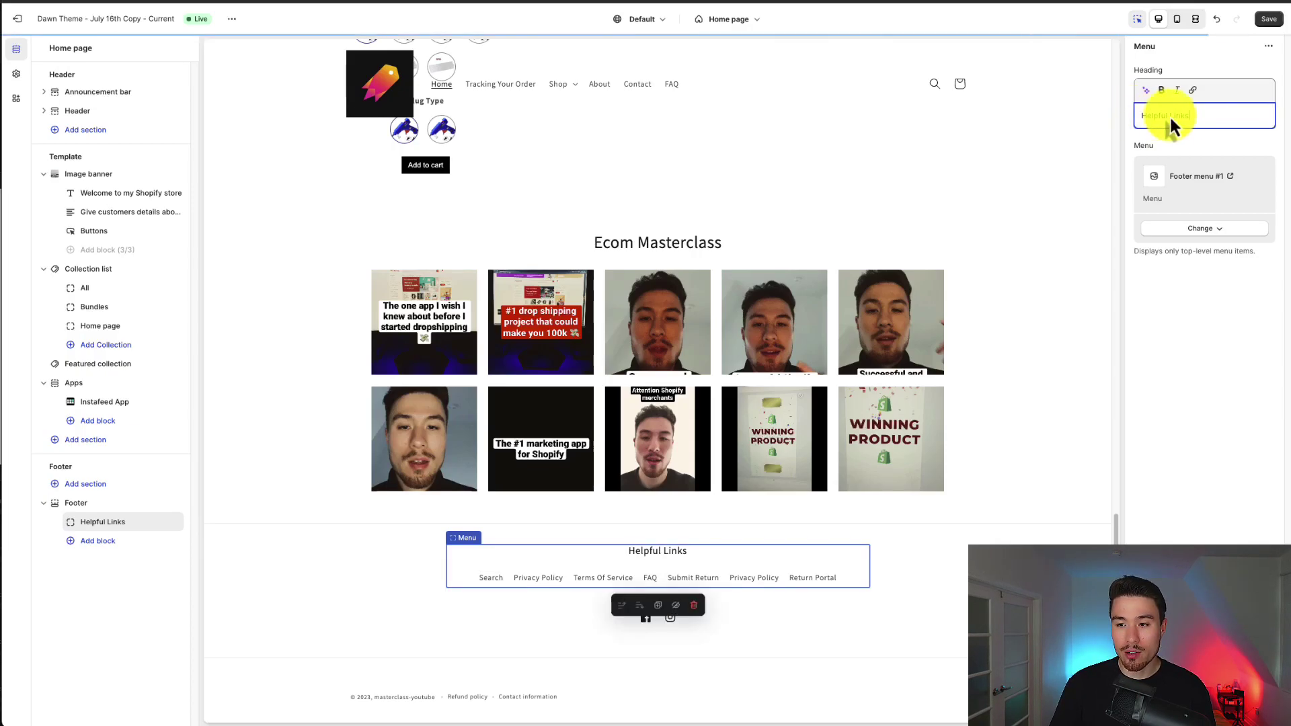
click(1208, 149)
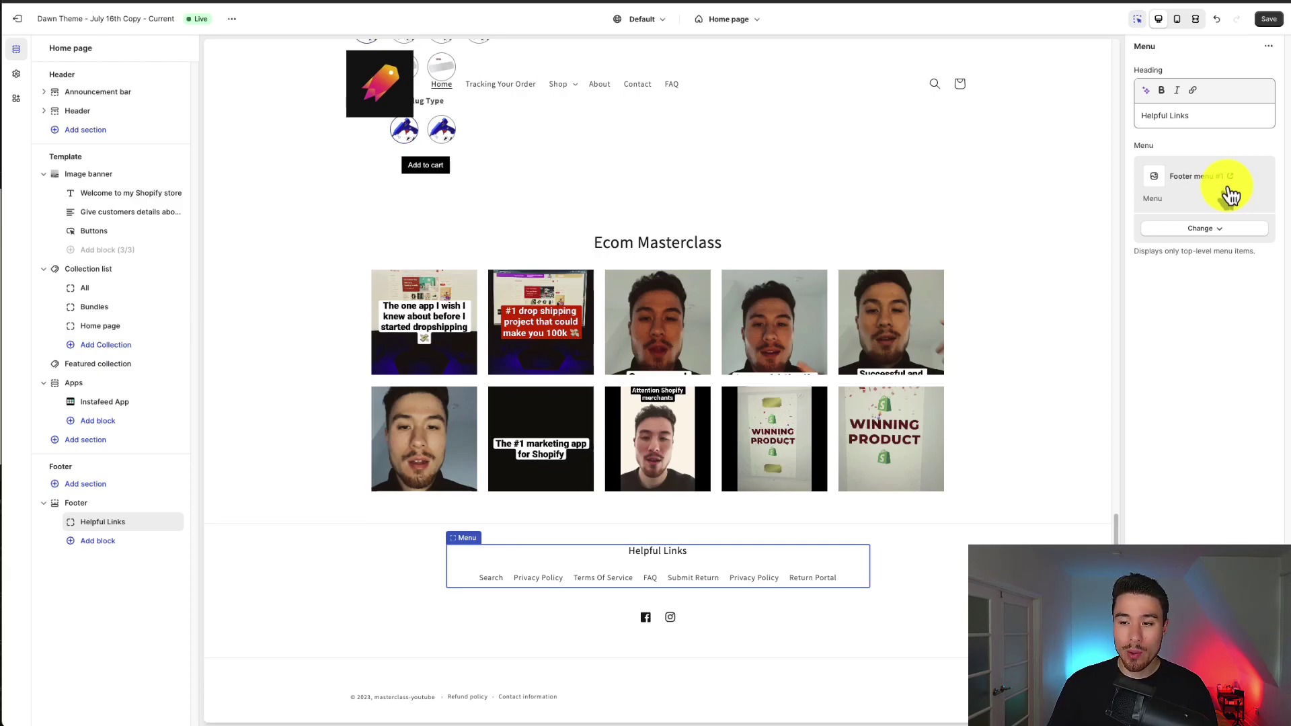
- Switch the Helpful Links block's menu to Footer Menu and save the theme
click(1202, 227)
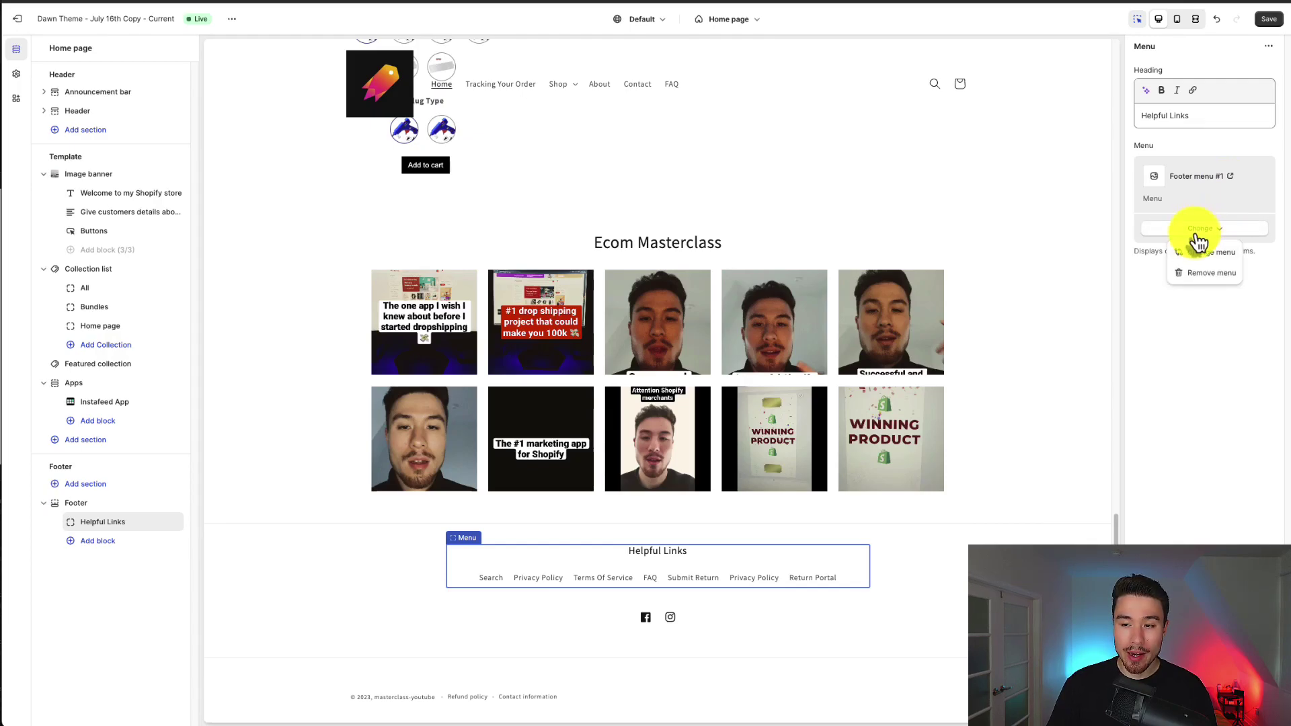
click(1187, 252)
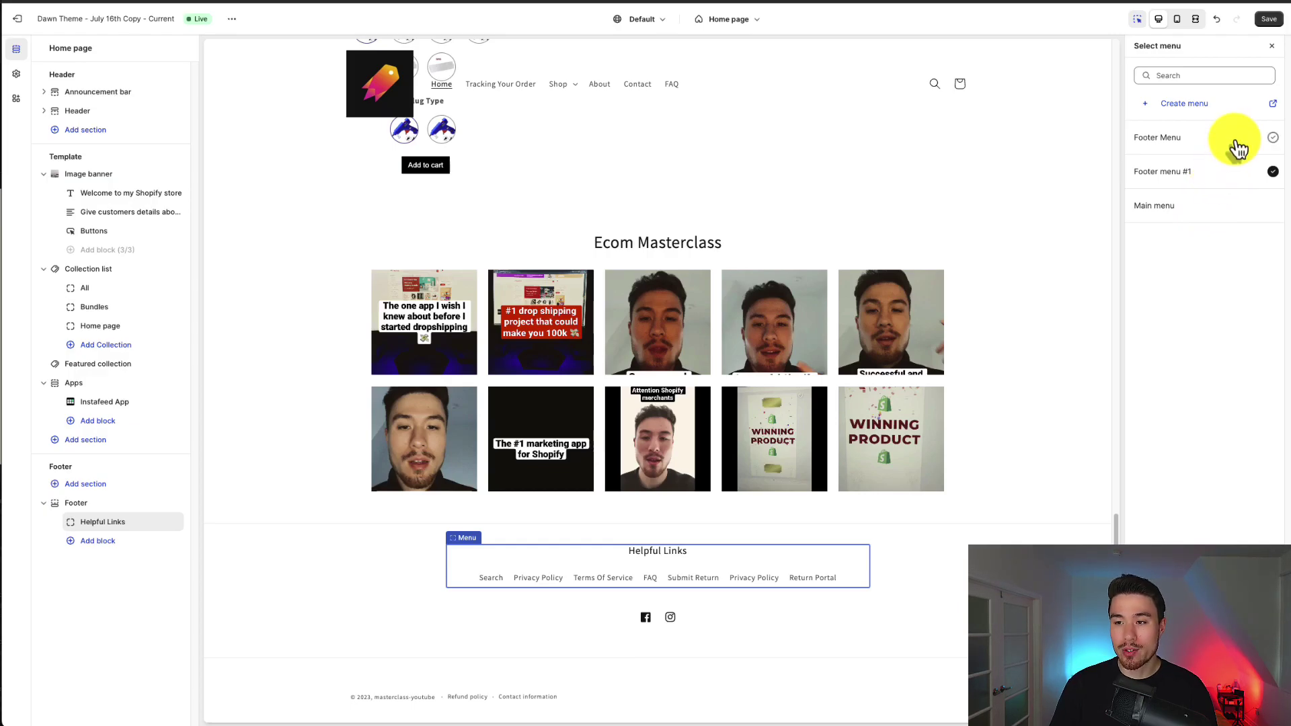
click(1214, 143)
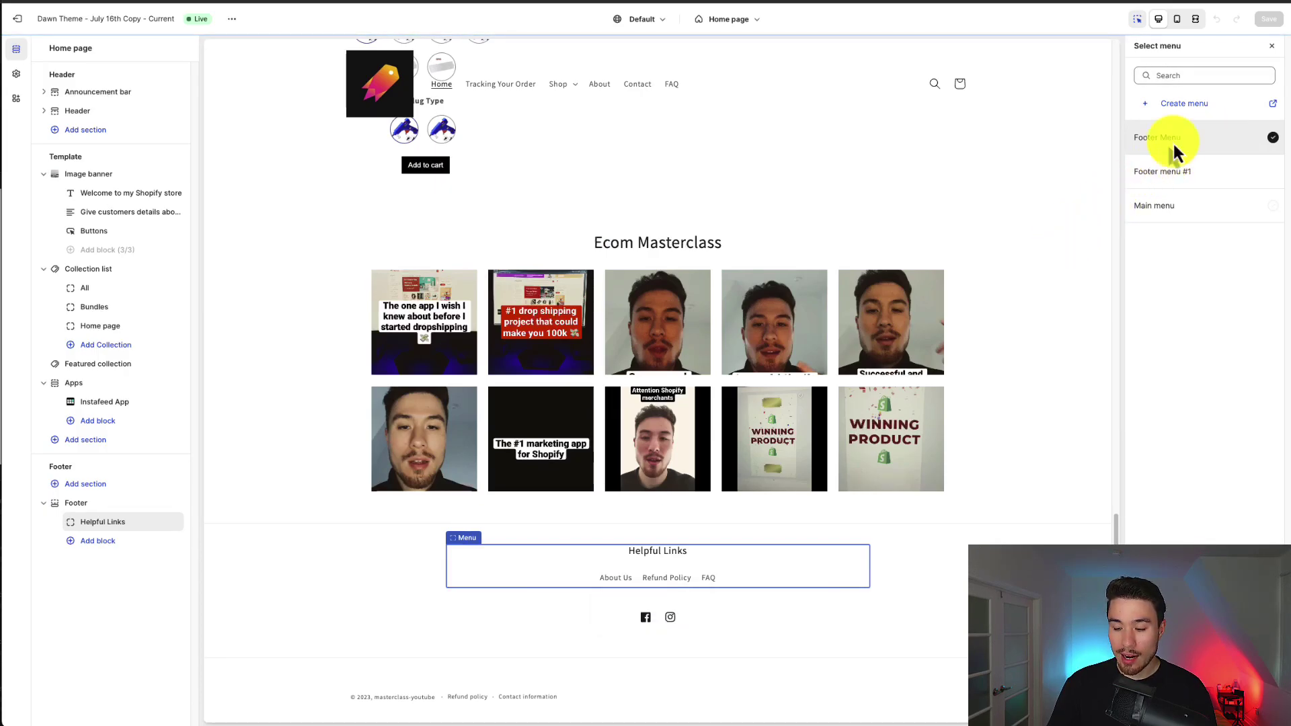
key(Escape)
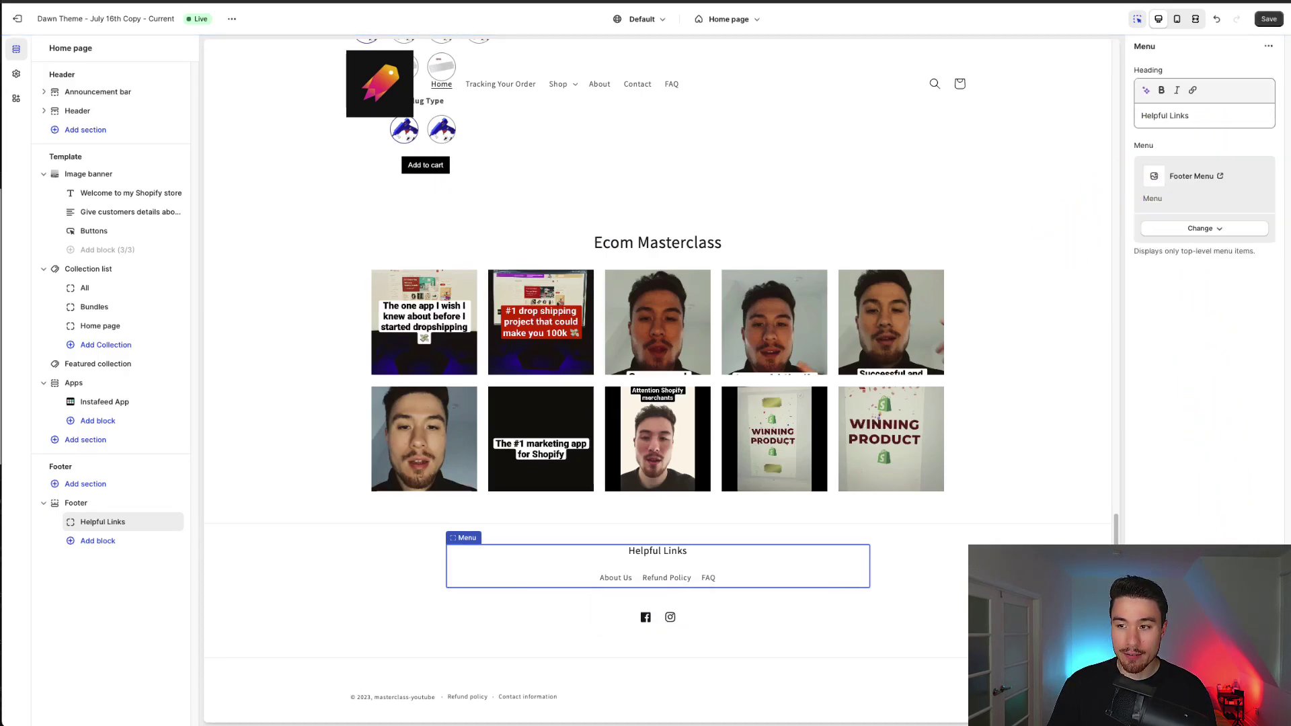
click(1268, 21)
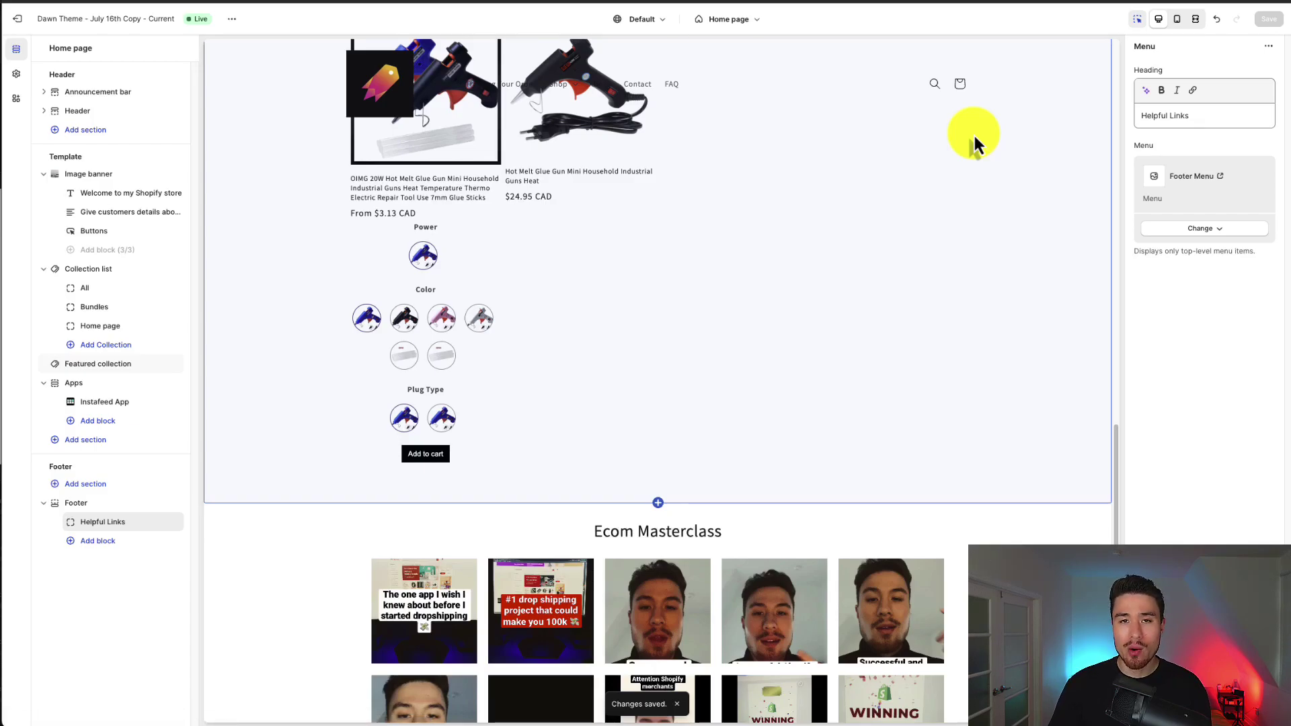
- Exit the theme editor and go to Online Store's Navigation page
click(27, 29)
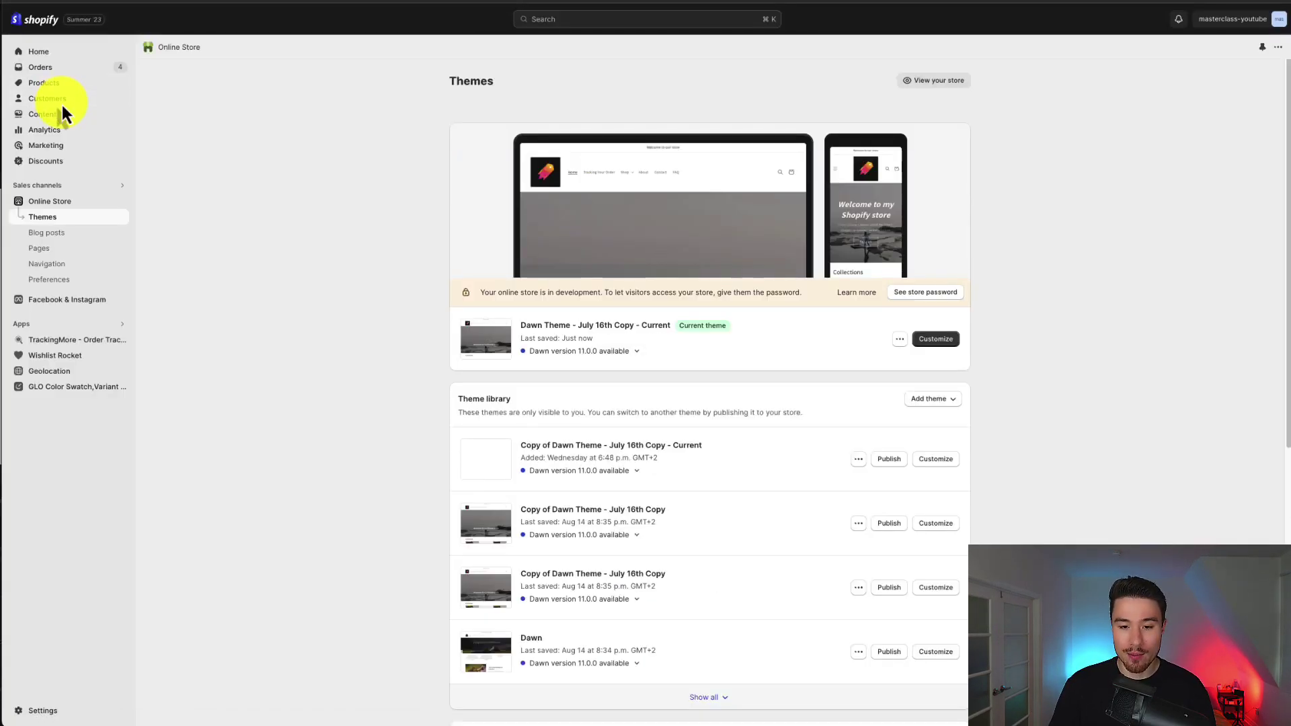
click(51, 272)
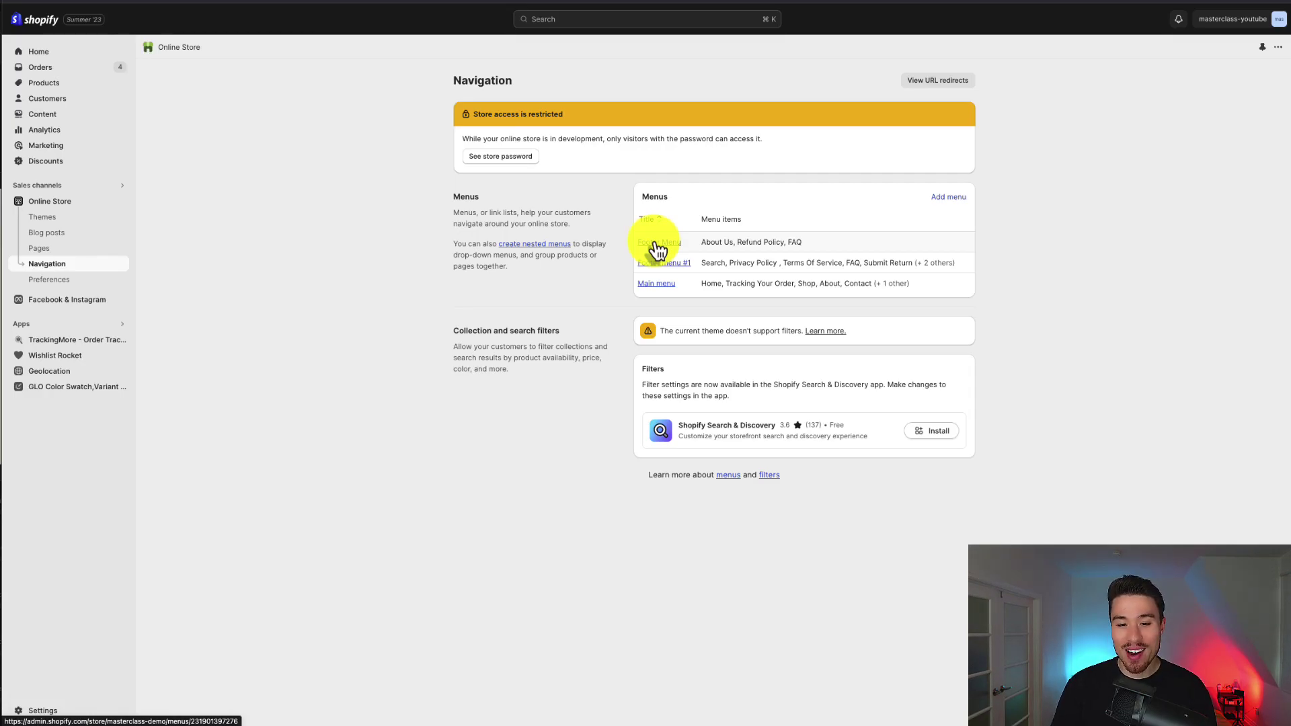
- In Footer Menu, keep the title and relink the About Us item to the Home page
click(655, 245)
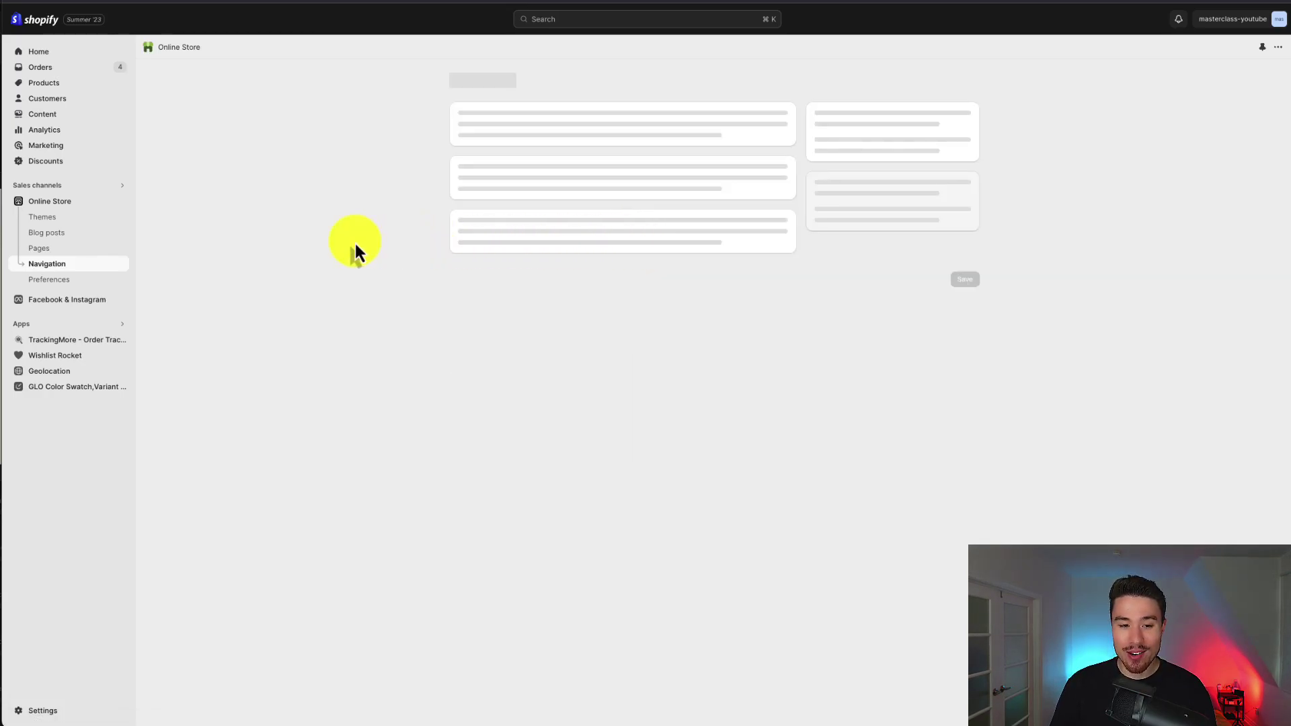
drag(519, 130, 473, 127)
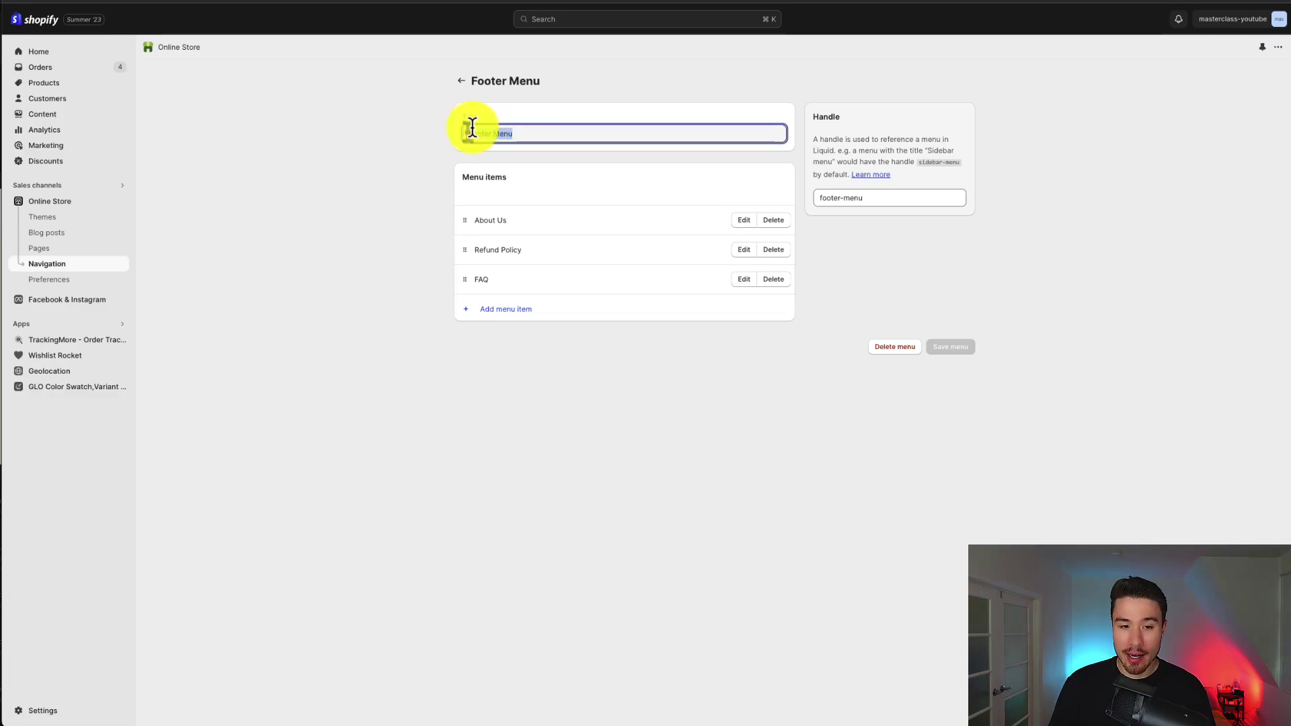
click(428, 203)
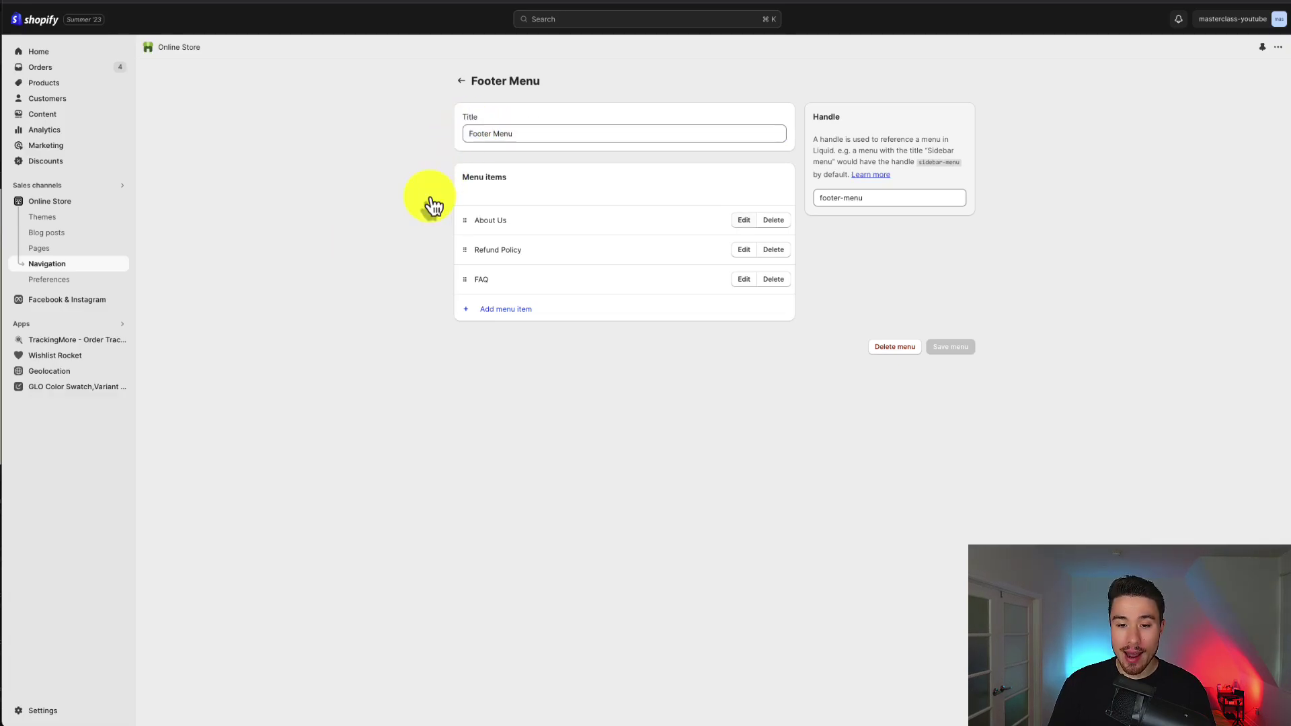
click(744, 221)
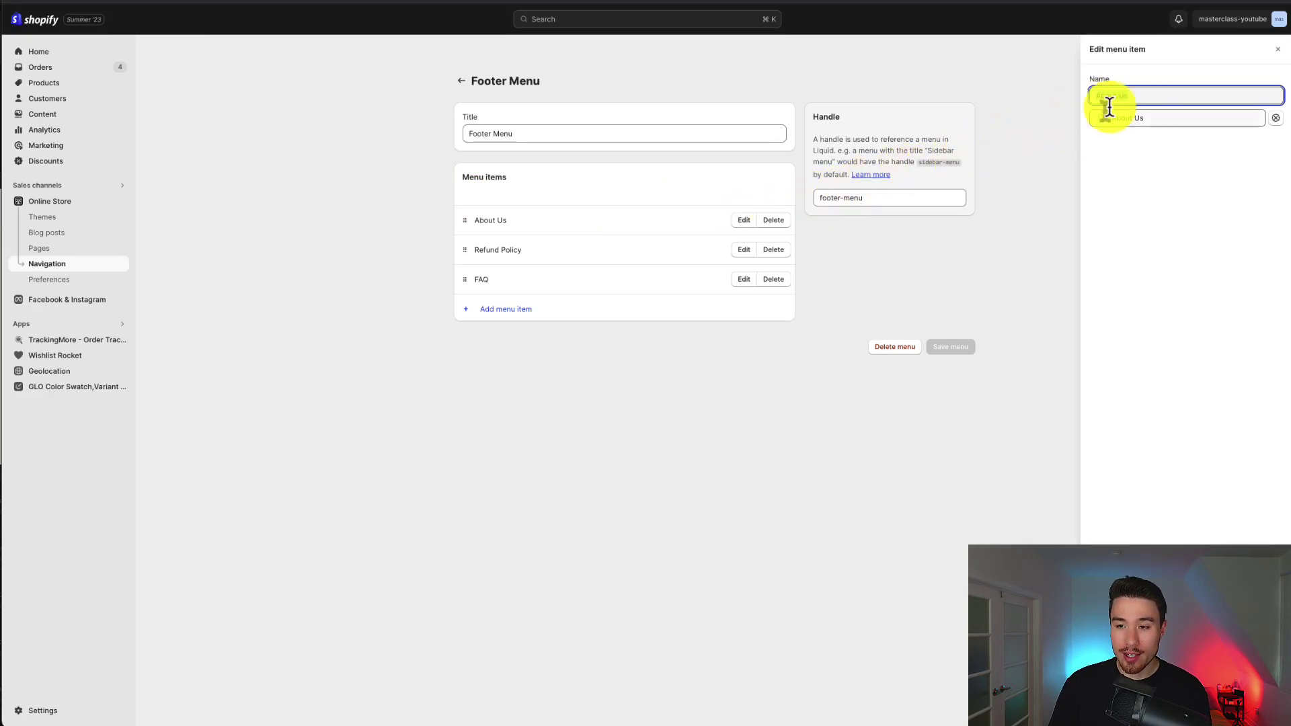
click(1141, 119)
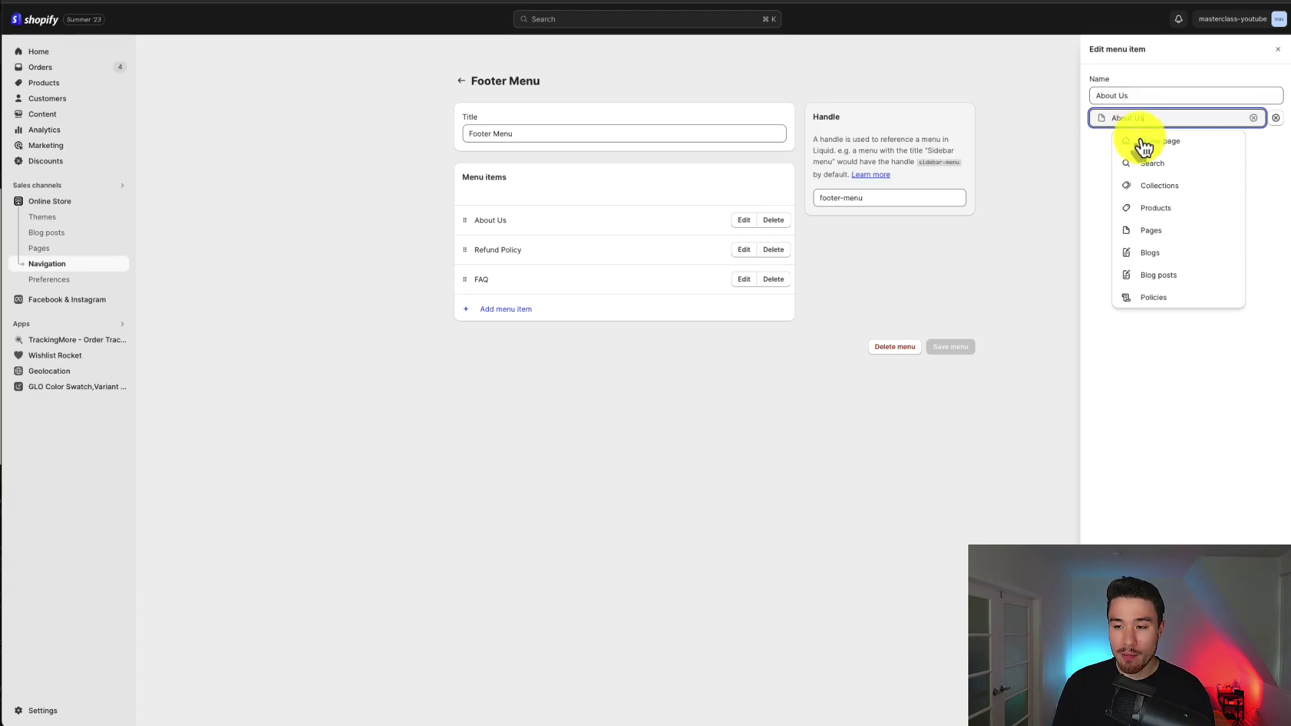
click(1142, 142)
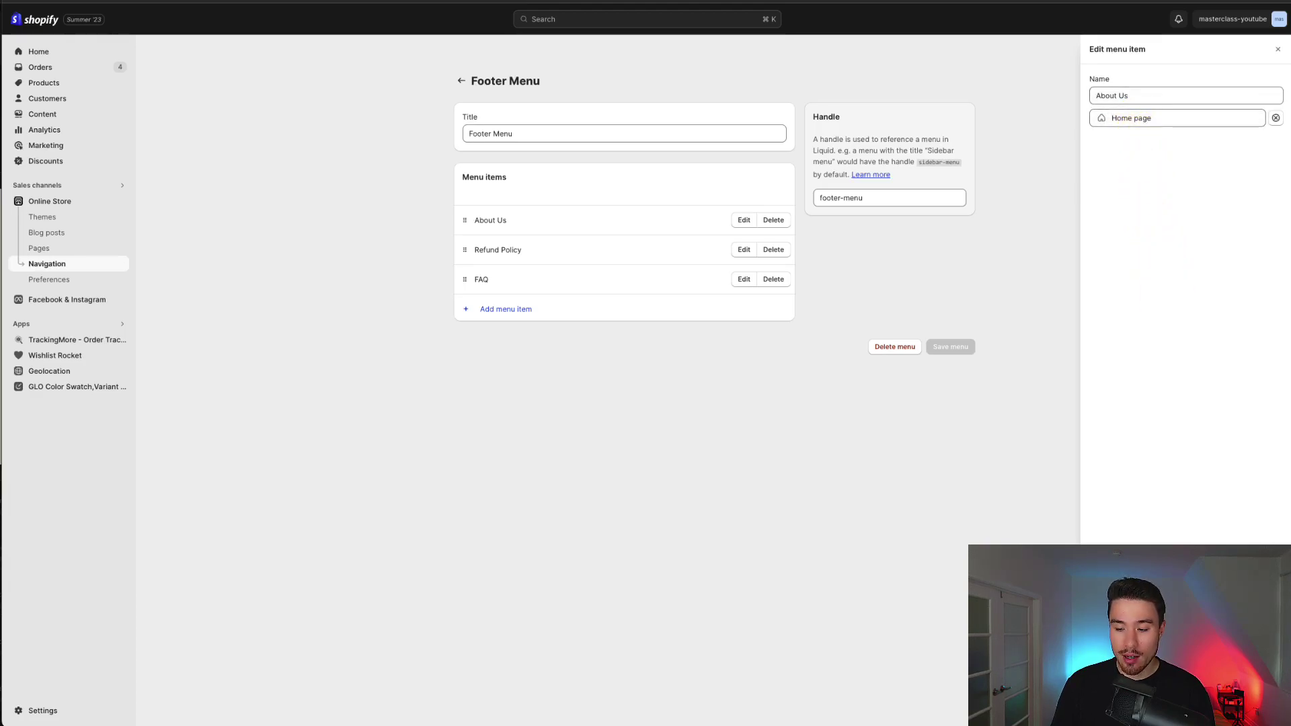
click(885, 516)
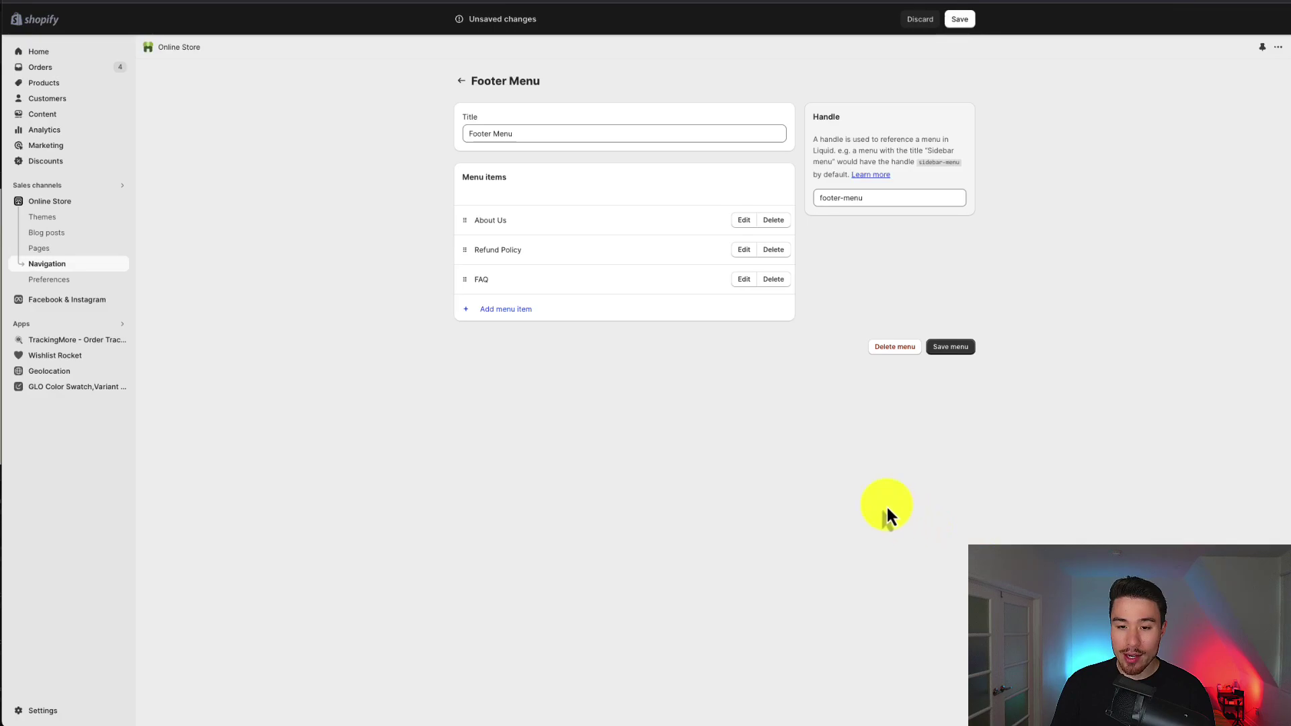
- Delete the Refund Policy item and move FAQ above About Us
click(775, 250)
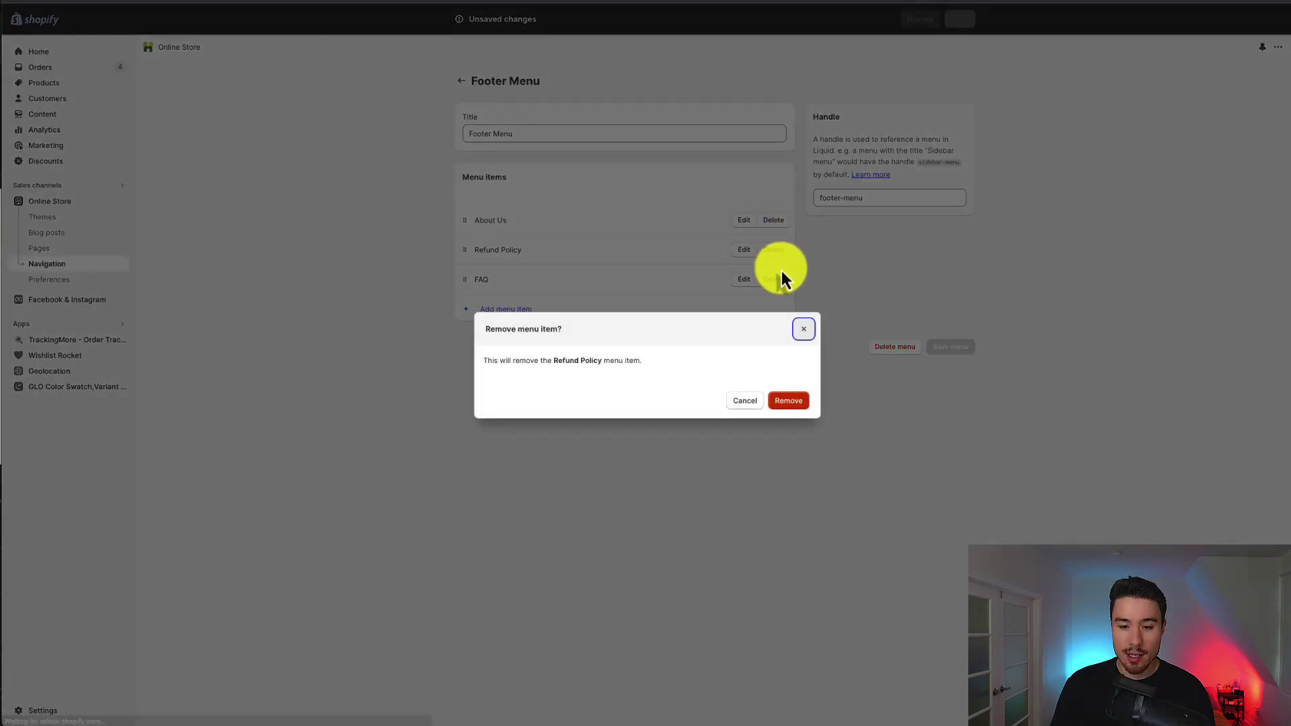
click(797, 401)
drag(465, 250, 484, 225)
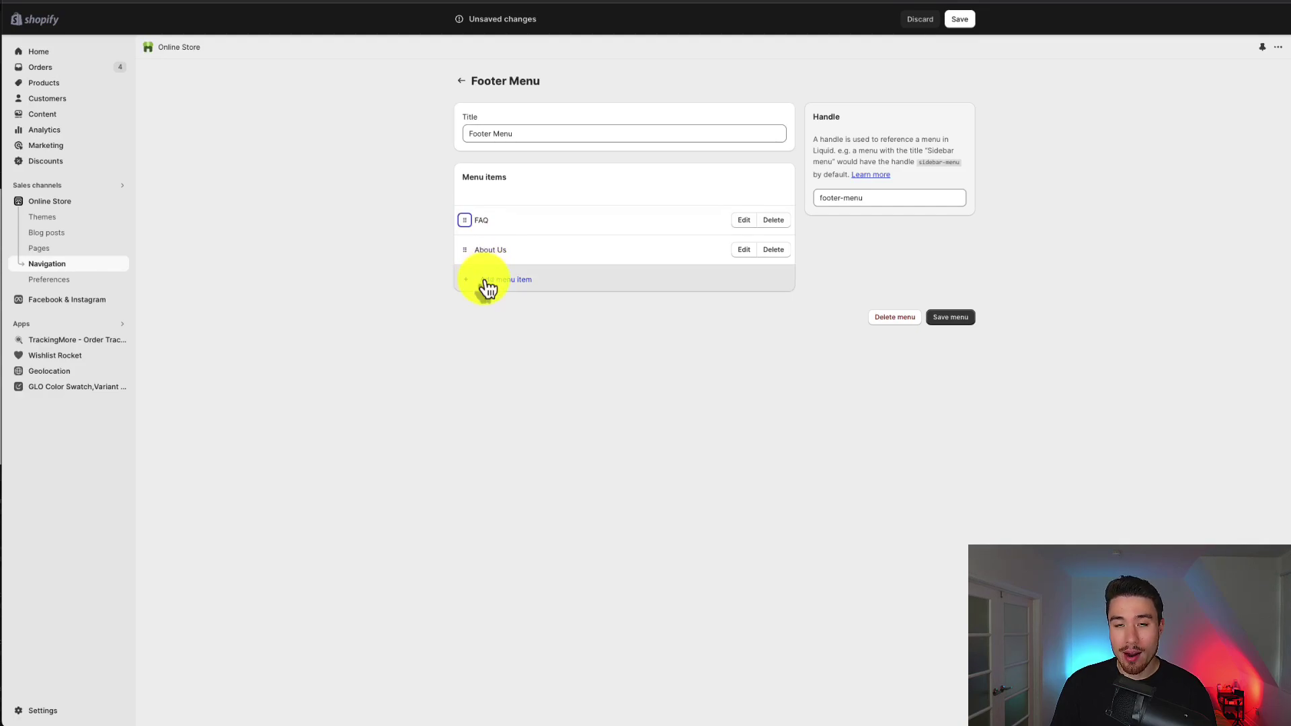
- Add a 'Homepage' menu item linked to the Home page
click(487, 288)
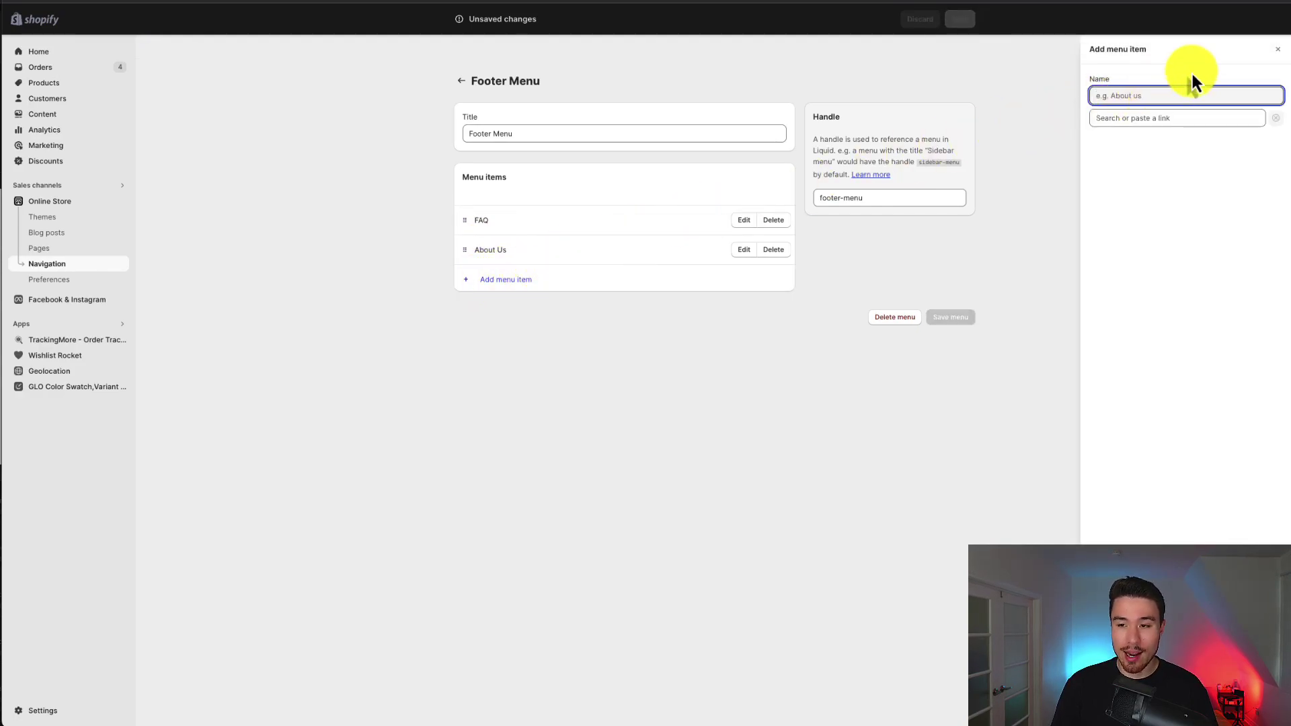
text(Homepage)
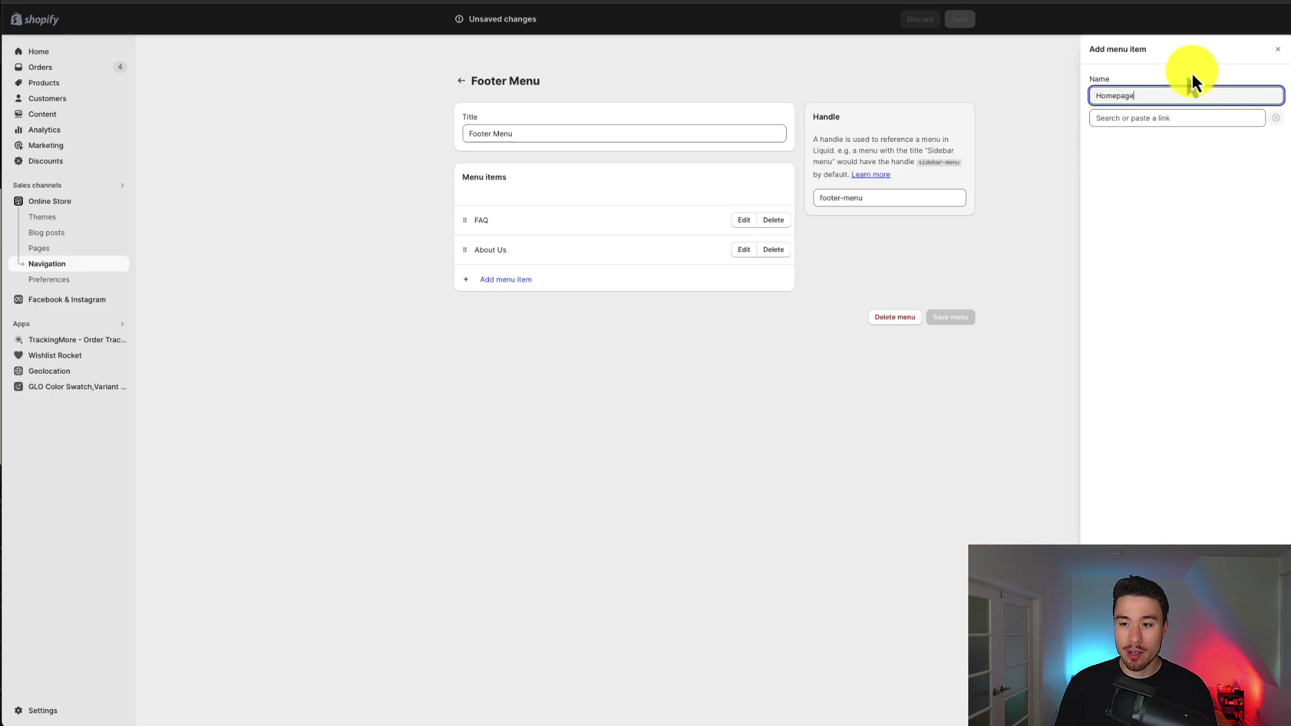
click(1103, 117)
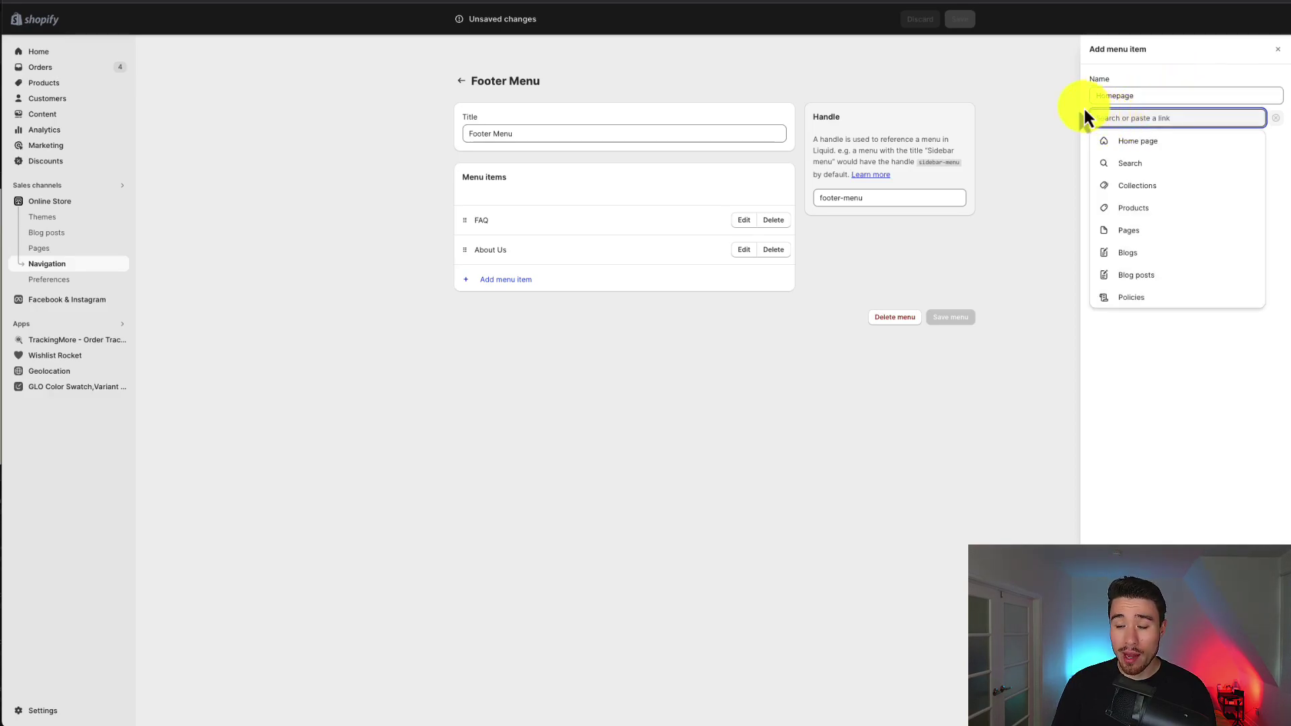
click(1127, 142)
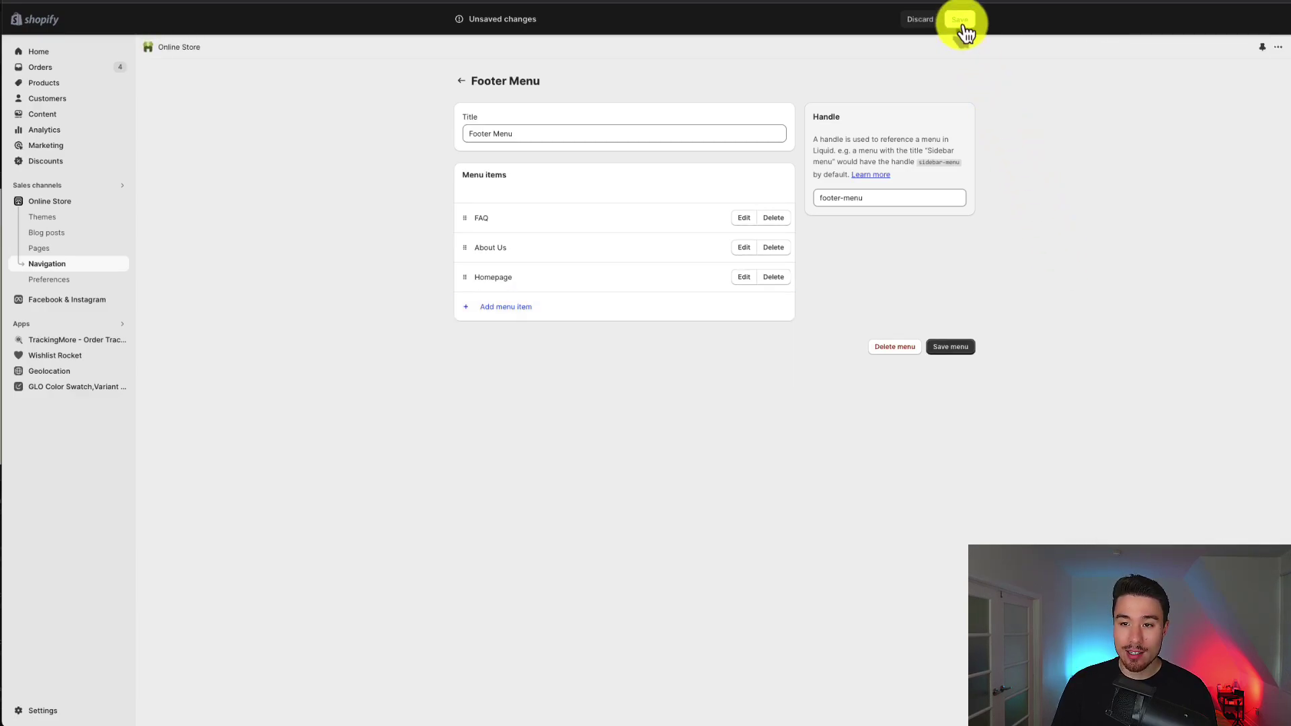
- Save the Footer Menu and test the Homepage link in the live store footer
click(960, 19)
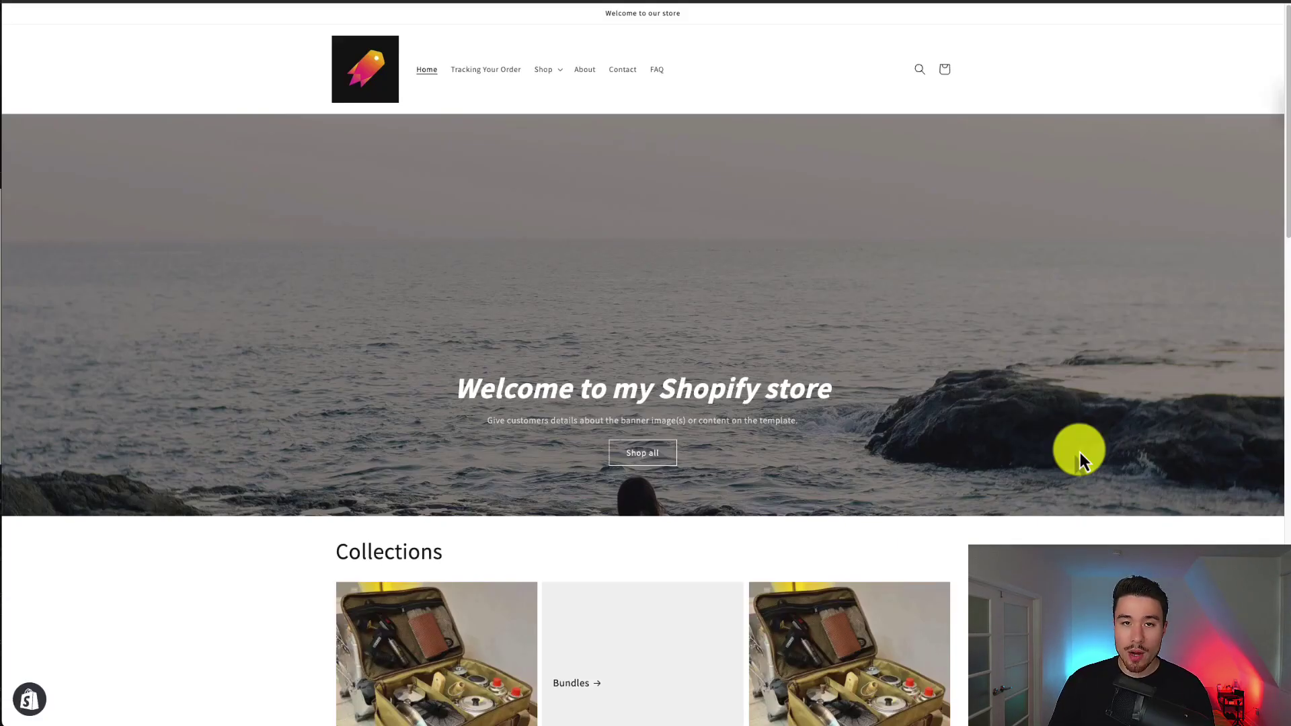
scroll(1080, 453, down, 15)
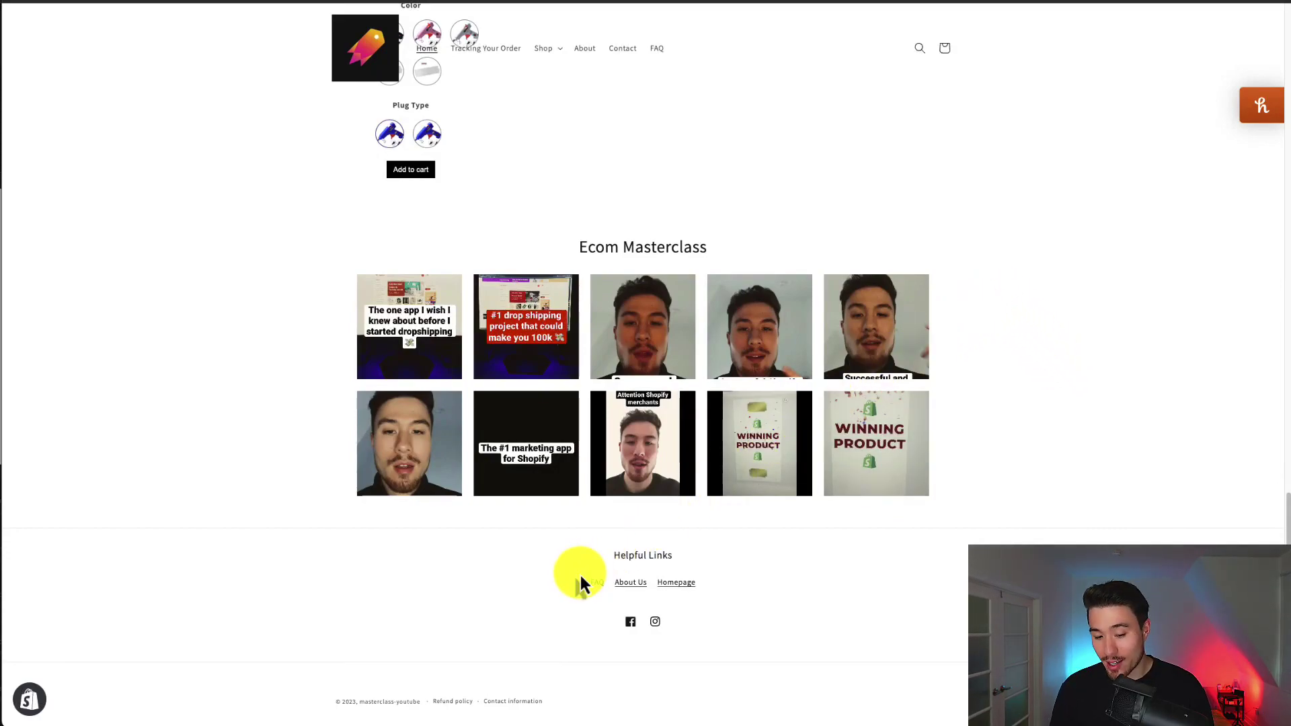
click(664, 583)
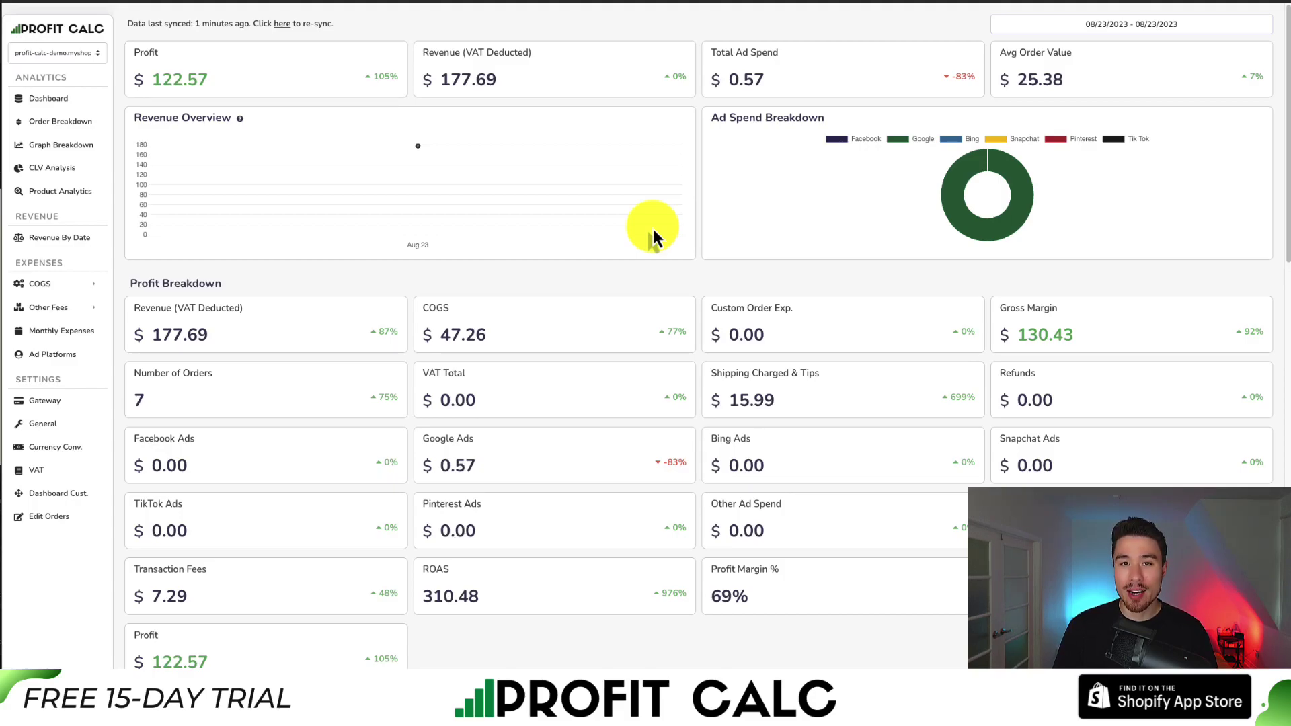
- Set the Profit Calc date range to the last 7 days, 08/17/2023 - 08/23/2023
click(1152, 23)
click(1205, 81)
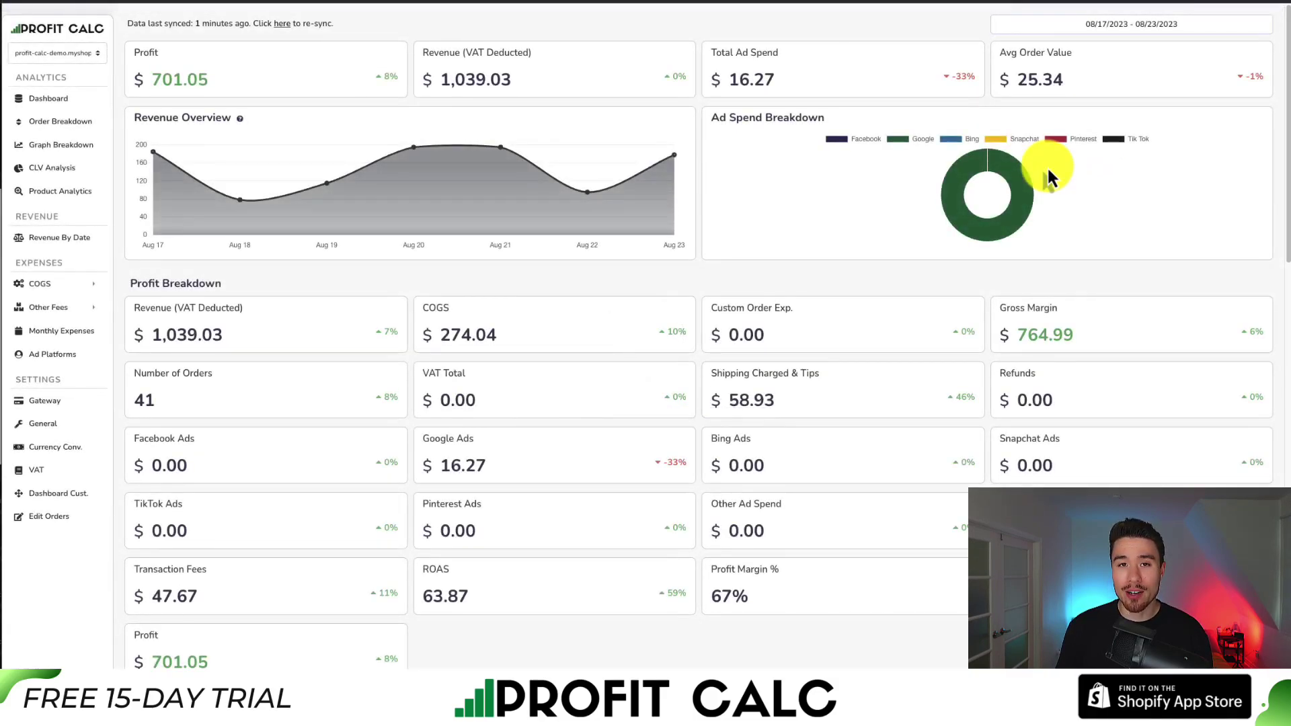
mouse_move(1285, 113)
mouse_down()
mouse_move(1283, 429)
mouse_move(1285, 114)
mouse_up()
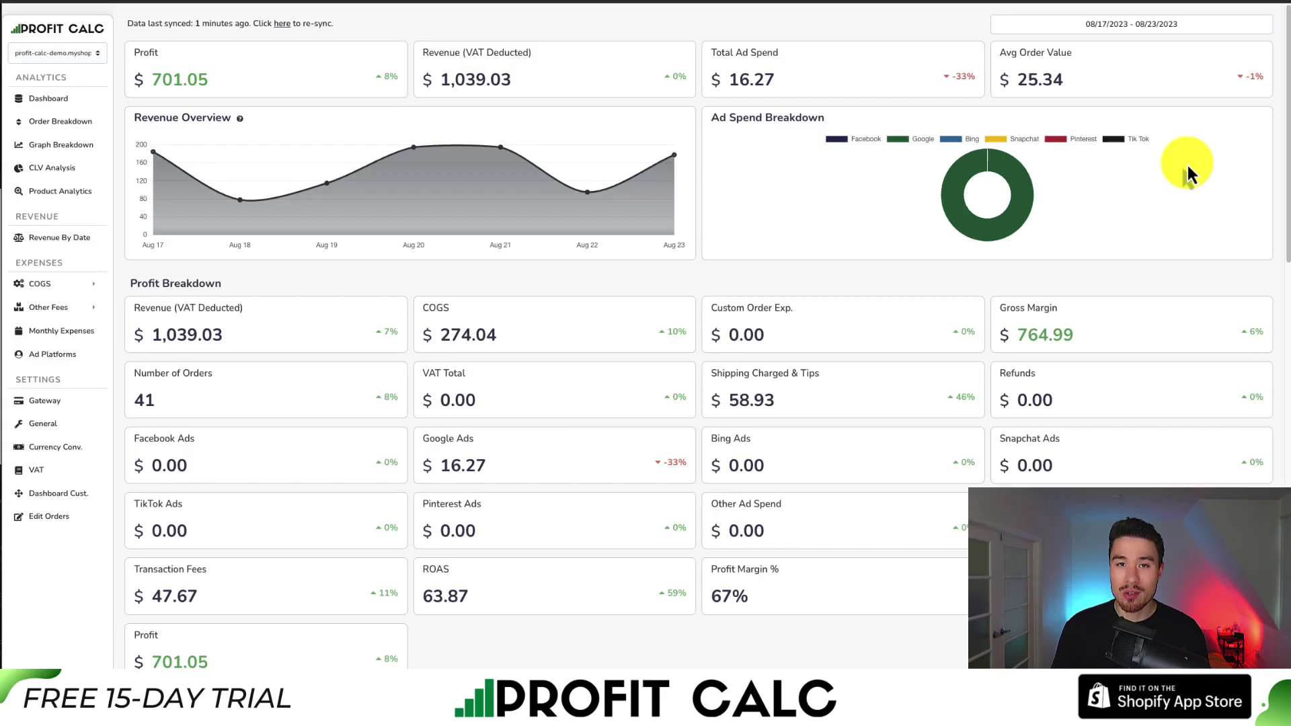